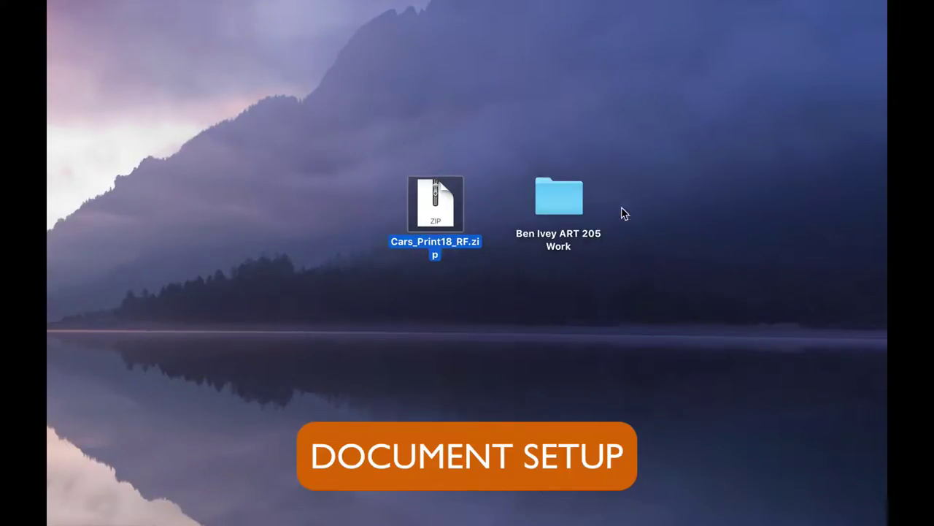
- Move the Cars ZIP into the class work folder and unzip it there
{"action": "left_click_drag", "start_coordinate": [442, 204], "coordinate": [557, 195]}
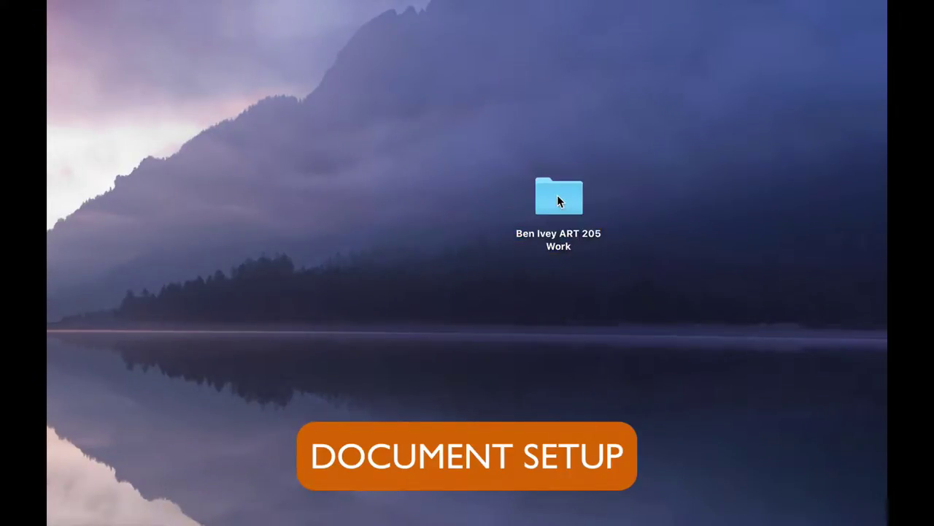
{"action": "double_click", "coordinate": [557, 195]}
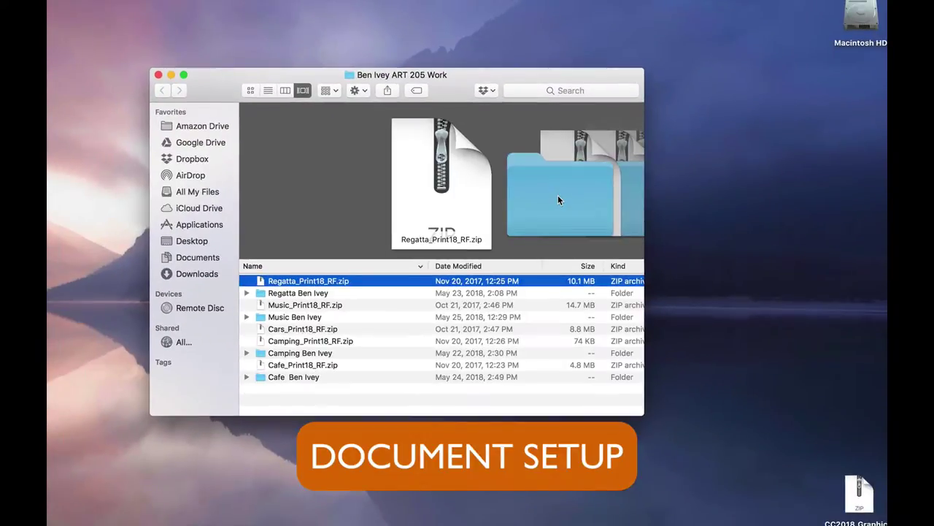
{"action": "double_click", "coordinate": [302, 330]}
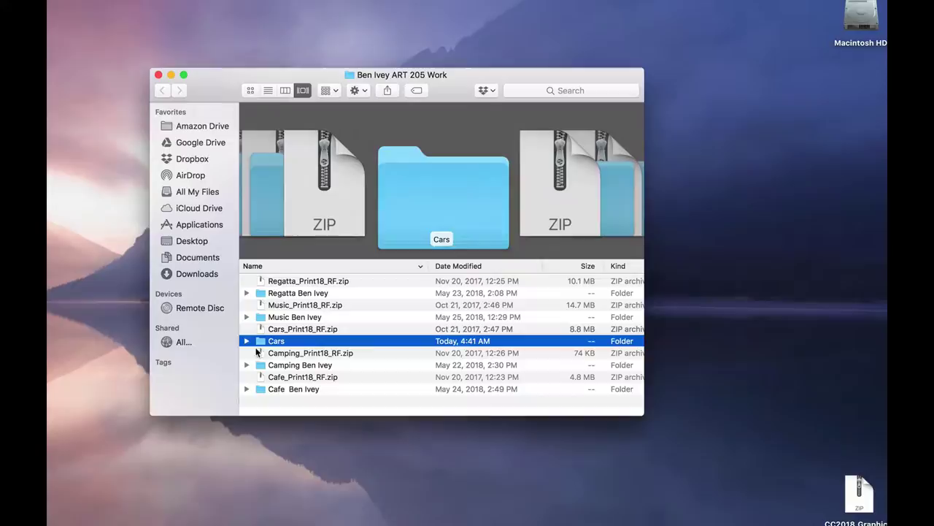
- Rename the unzipped Cars folder to include the student's name, then open it
{"action": "key", "text": "Return"}
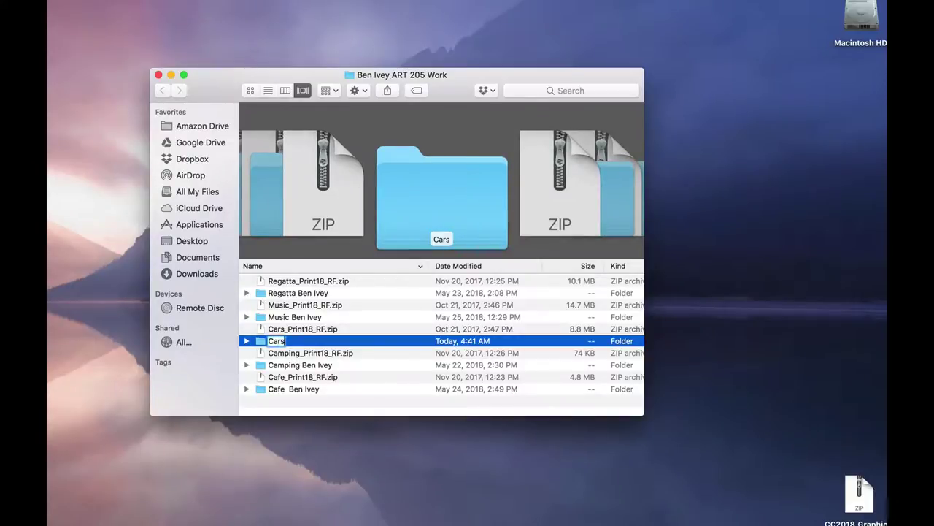
{"action": "key", "text": "Return"}
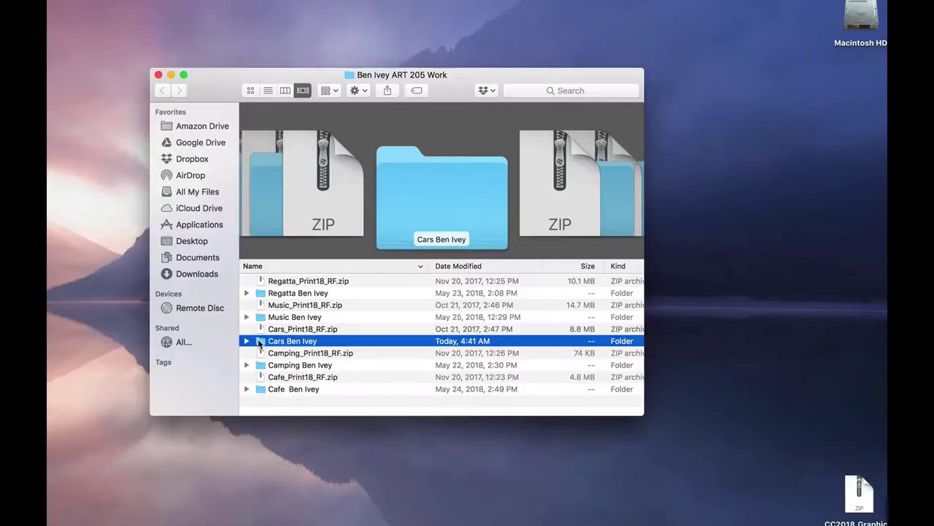
{"action": "double_click", "coordinate": [260, 341]}
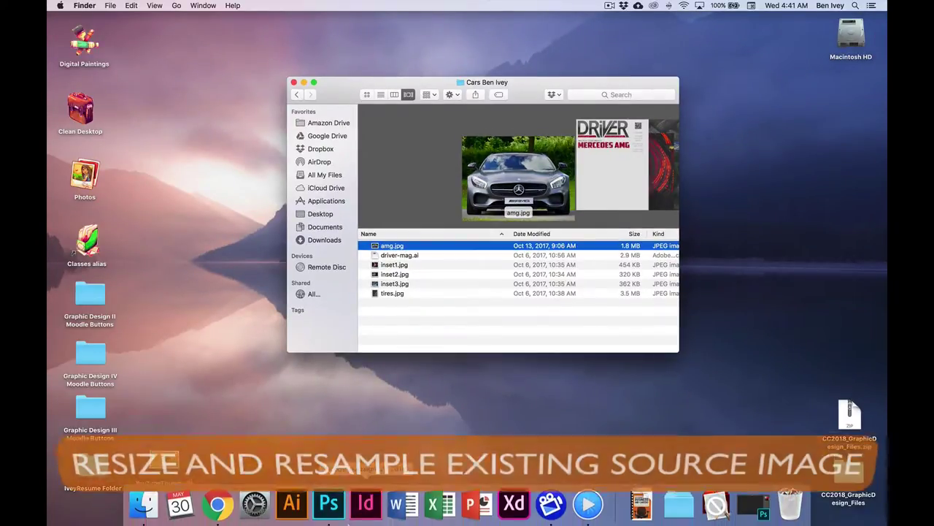
- Launch Photoshop and open amg.jpg from the Cars folder in the class work folder
{"action": "left_click", "coordinate": [332, 516]}
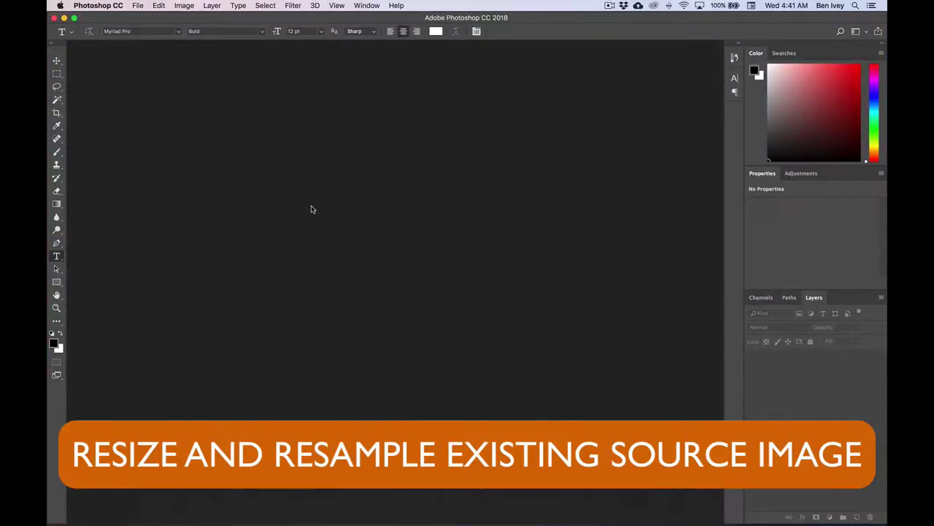
{"action": "left_click", "coordinate": [138, 6]}
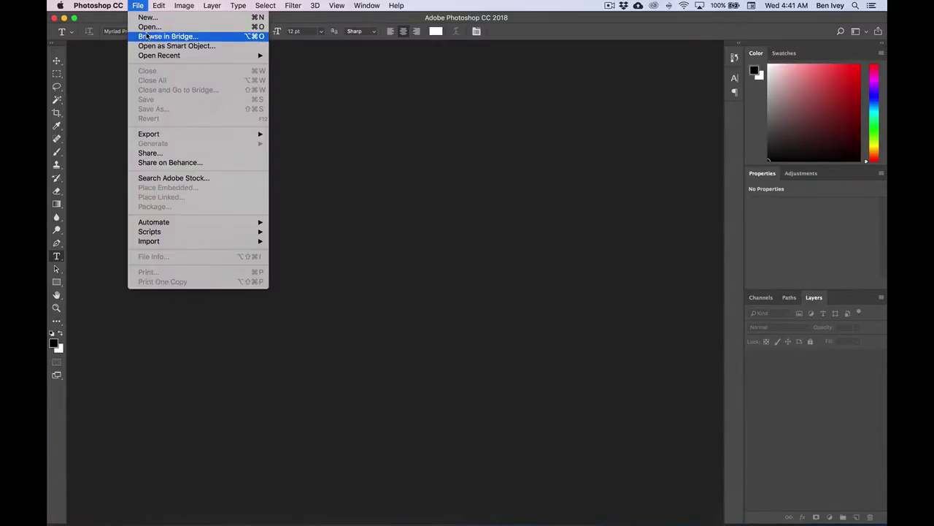
{"action": "left_click", "coordinate": [146, 25]}
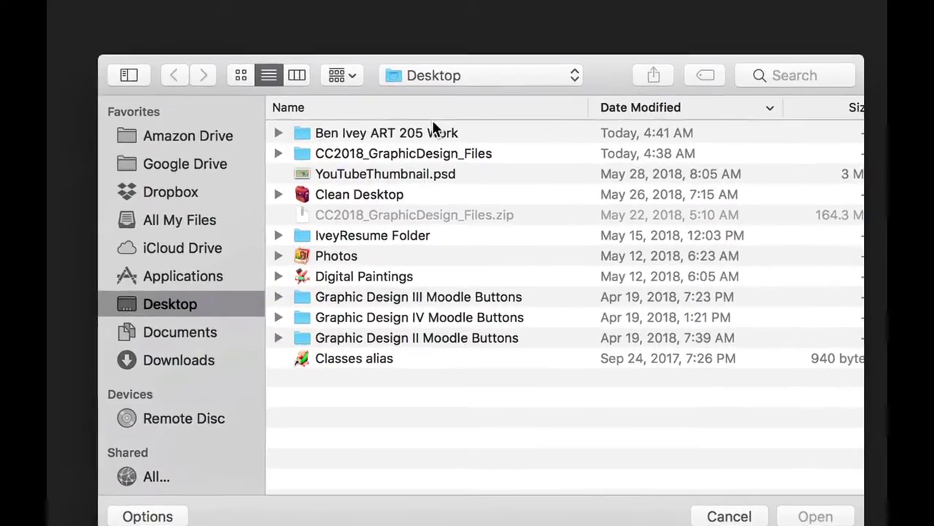
{"action": "double_click", "coordinate": [421, 118]}
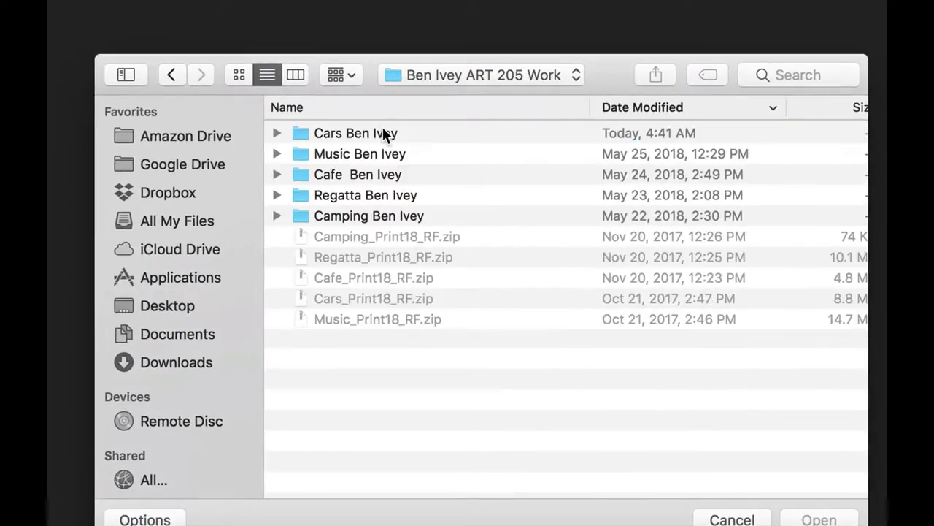
{"action": "double_click", "coordinate": [338, 132]}
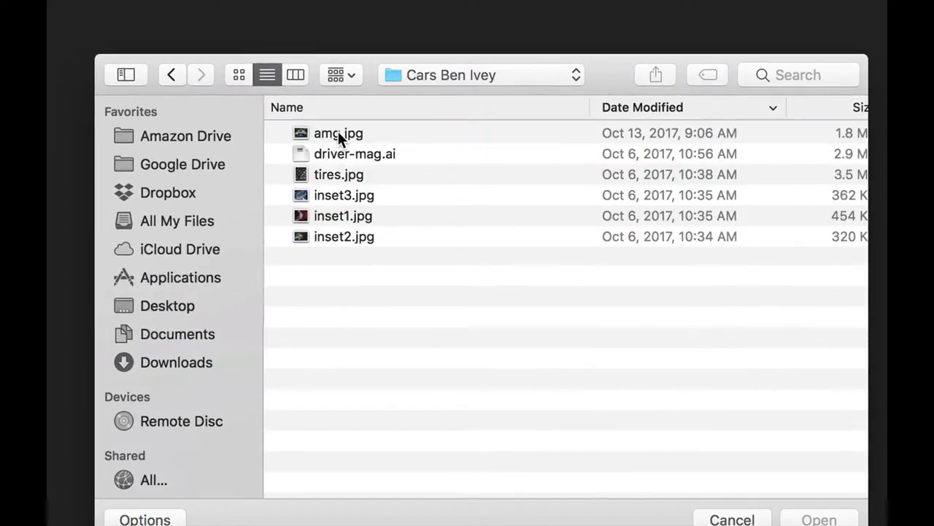
{"action": "left_click", "coordinate": [319, 135]}
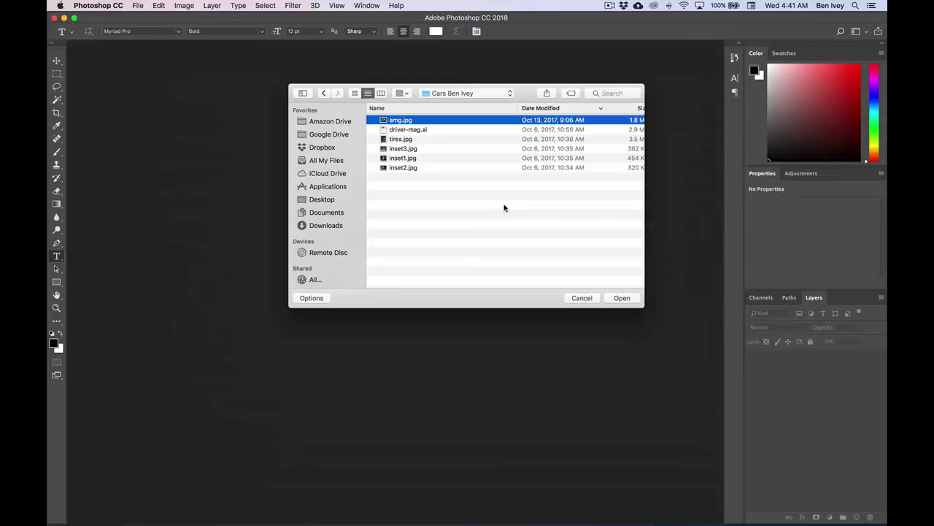
{"action": "left_click", "coordinate": [624, 301]}
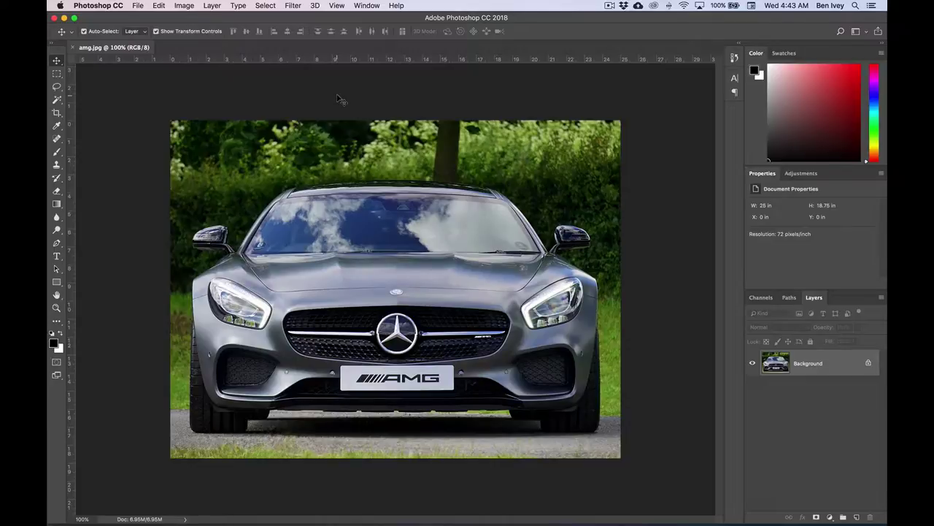
- Show the document rulers and view the car photo at 100%
{"action": "key", "text": "super+equal"}
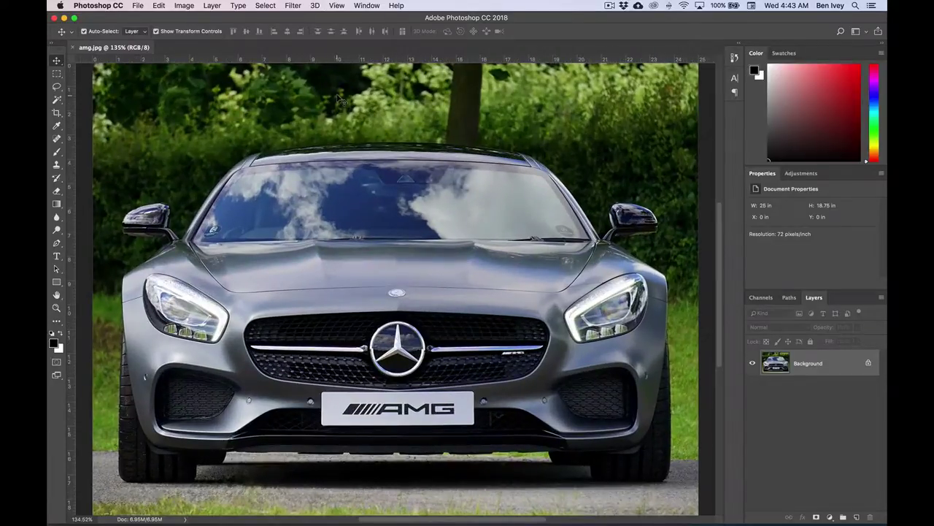
{"action": "left_click", "coordinate": [335, 5]}
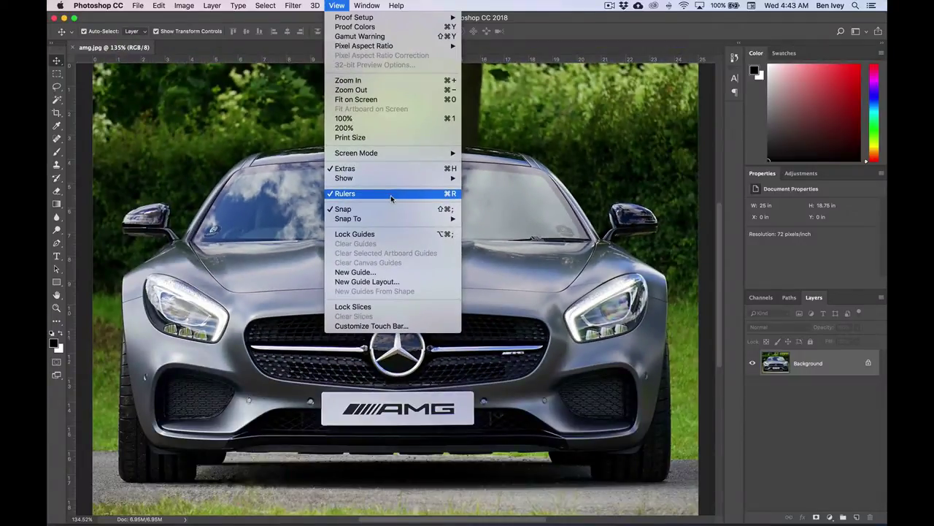
{"action": "left_click", "coordinate": [417, 201]}
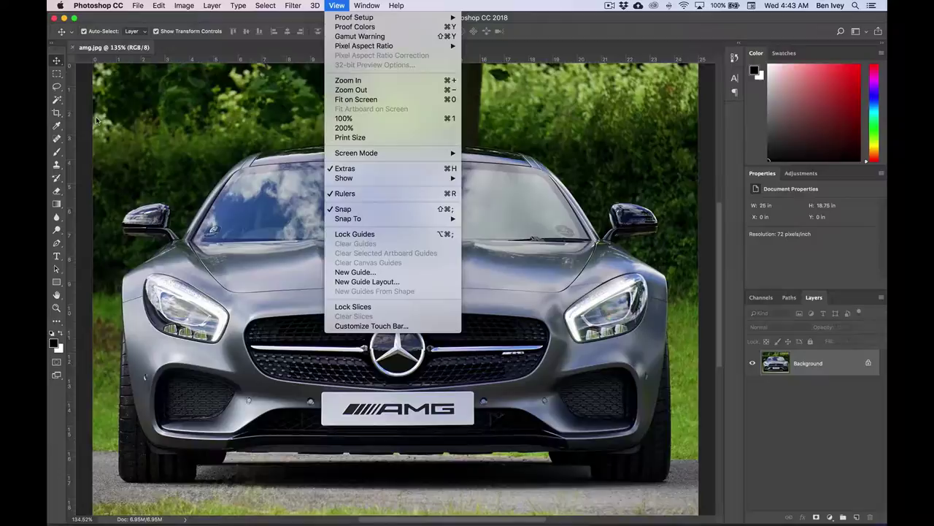
{"action": "key", "text": "super+1"}
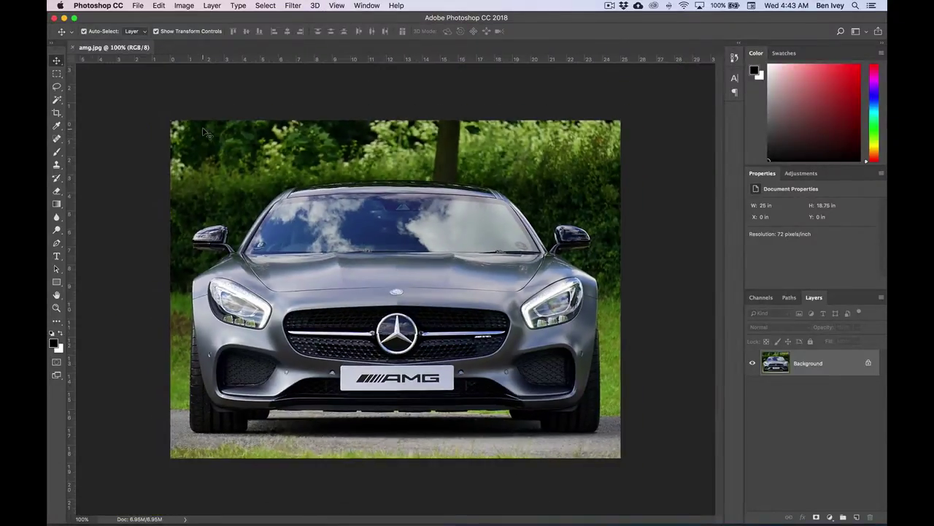
- Change amg.jpg to 300 ppi without resampling, making it 6 × 4.5 in at 1800 × 1350 px
{"action": "left_click", "coordinate": [185, 6]}
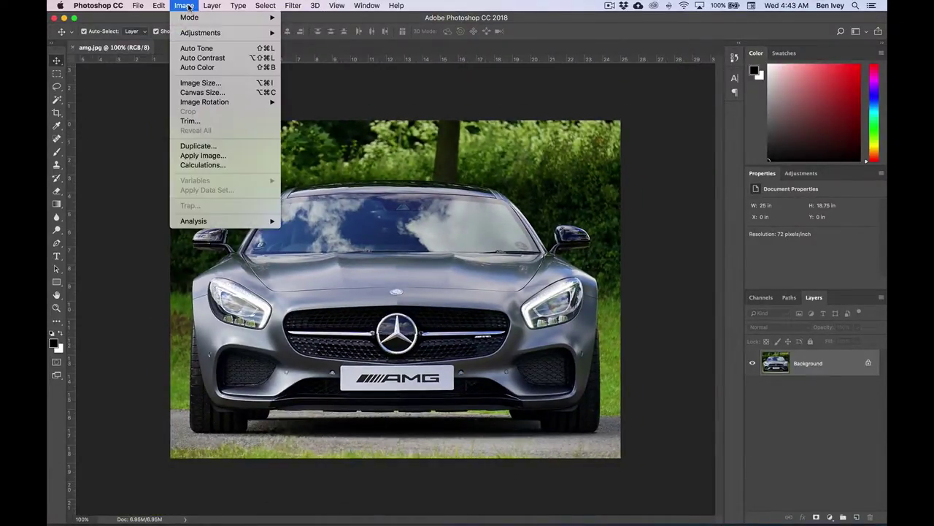
{"action": "left_click", "coordinate": [200, 83]}
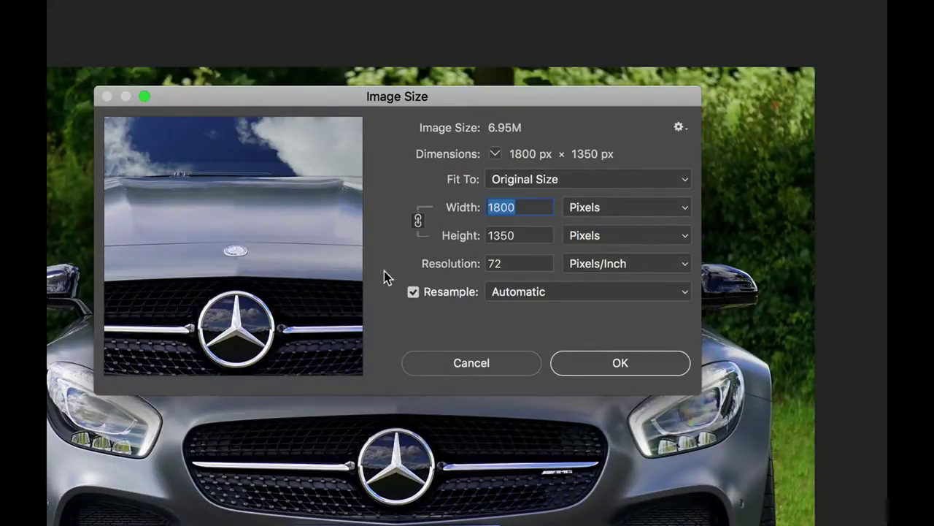
{"action": "left_click", "coordinate": [414, 294]}
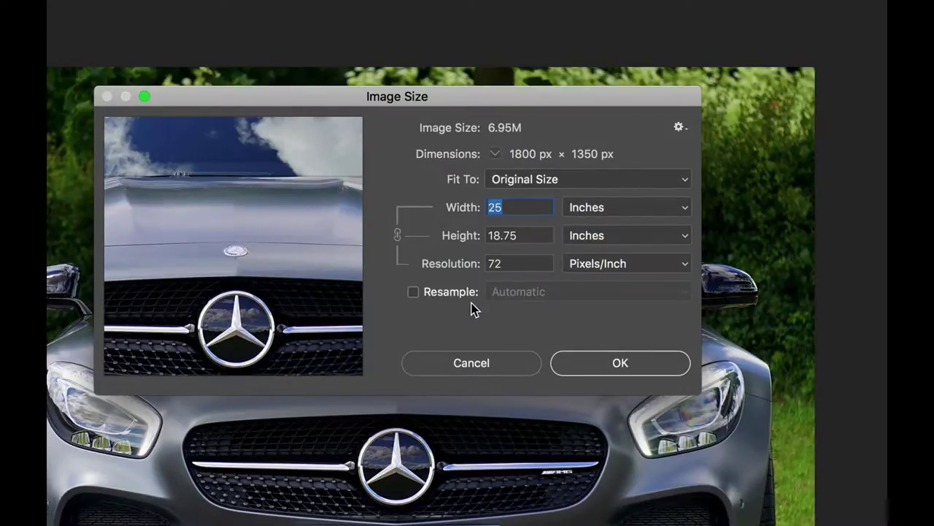
{"action": "left_click", "coordinate": [509, 263]}
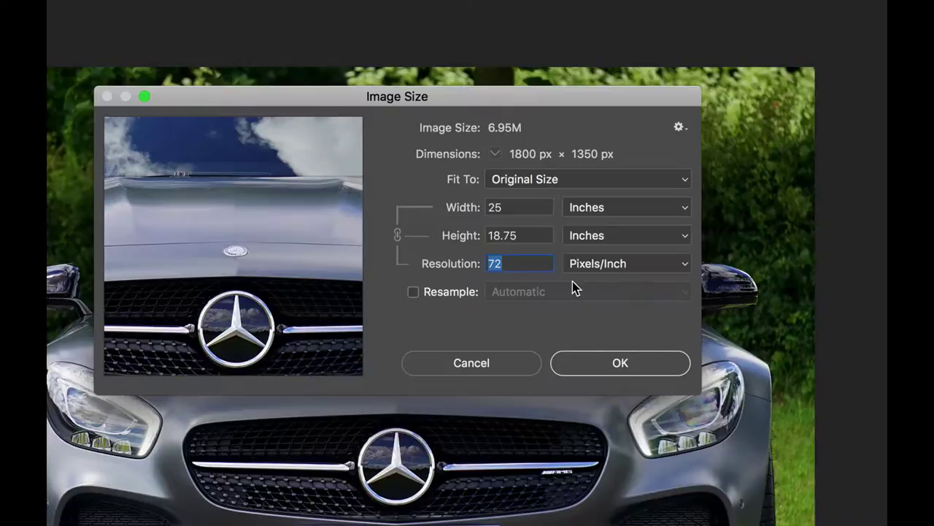
{"action": "type", "text": "300"}
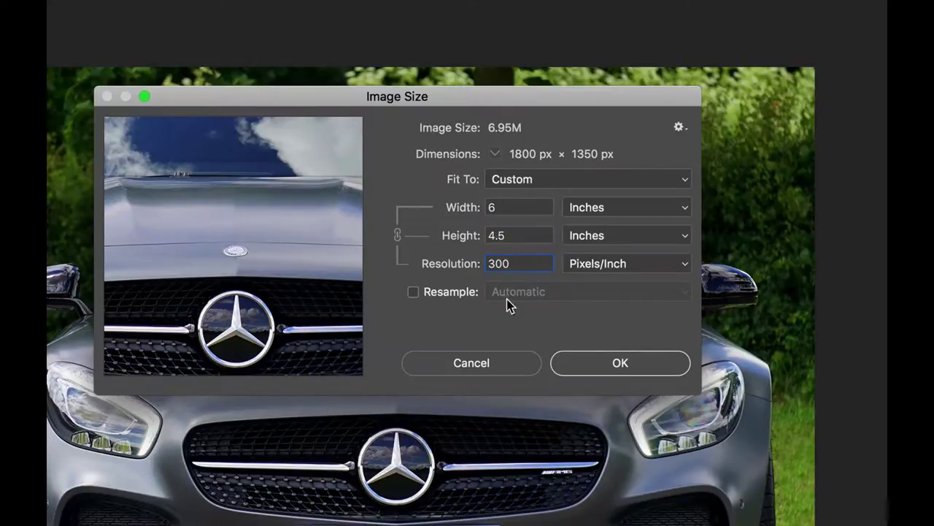
{"action": "left_click", "coordinate": [616, 366]}
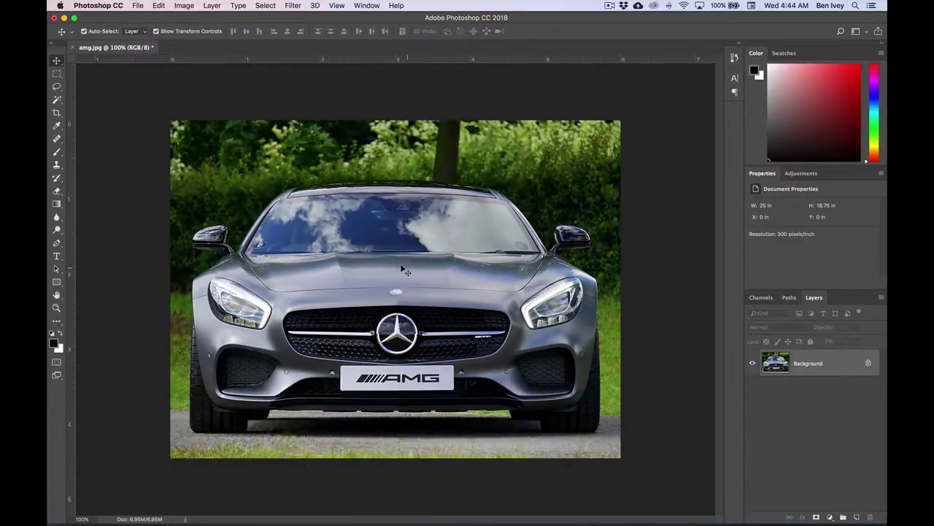
- In Image Size, zoom the preview to 400% on the AMG plate and upper grille
{"action": "left_click", "coordinate": [184, 5]}
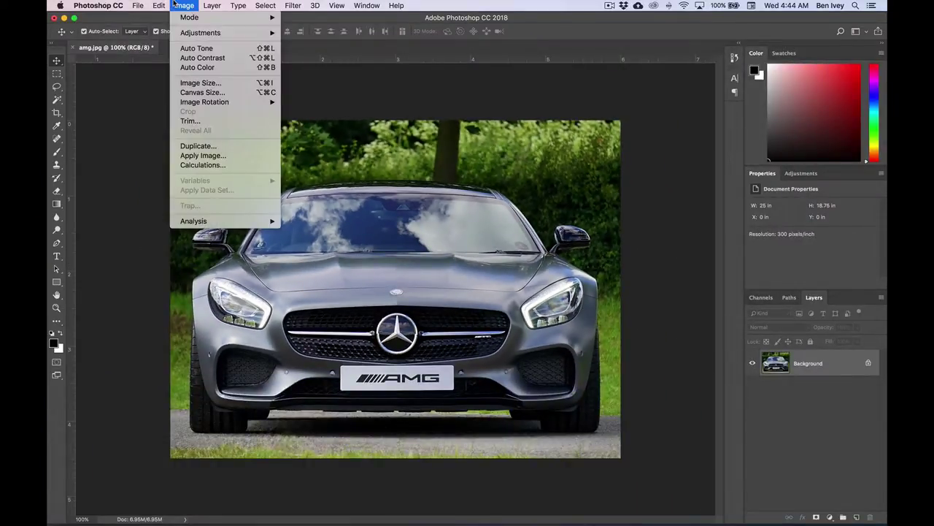
{"action": "left_click", "coordinate": [198, 83]}
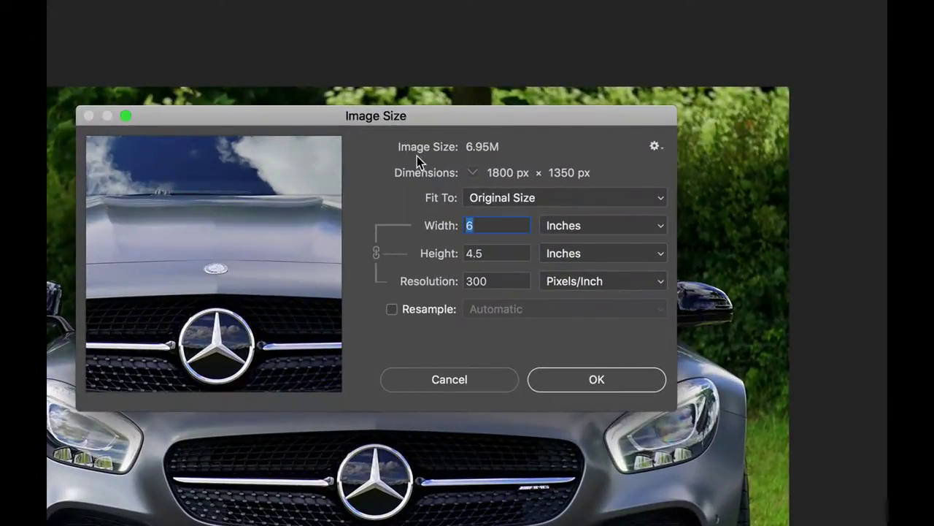
{"action": "mouse_move", "coordinate": [230, 192]}
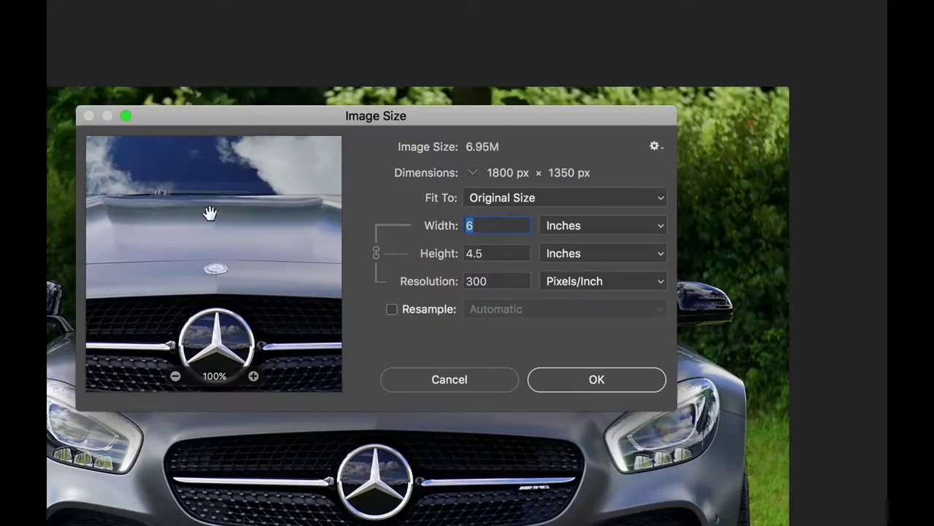
{"action": "left_click_drag", "start_coordinate": [201, 337], "coordinate": [286, 232]}
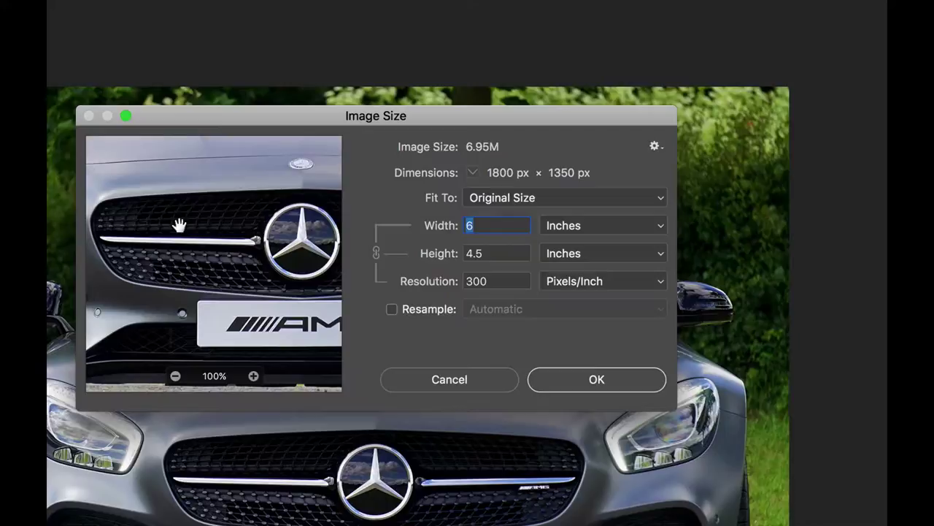
{"action": "left_click", "coordinate": [253, 376]}
{"action": "left_click", "coordinate": [254, 376]}
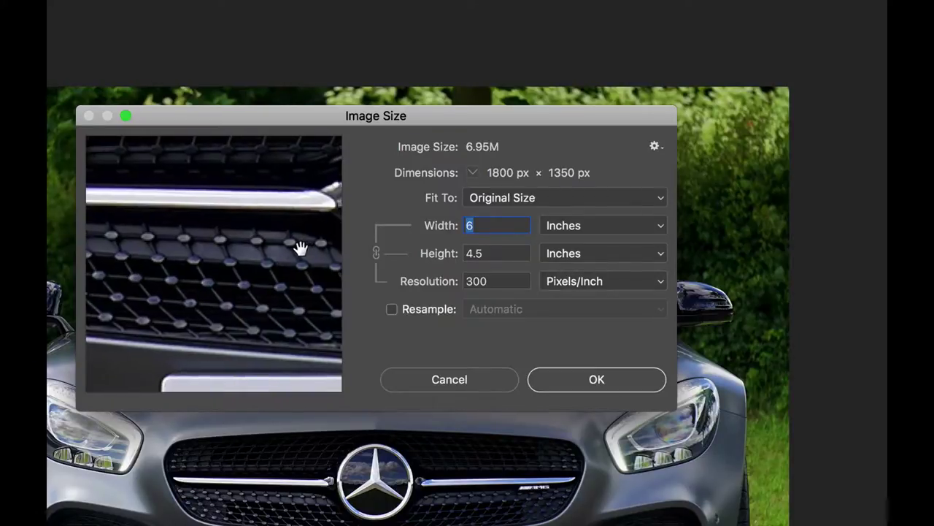
{"action": "left_click_drag", "start_coordinate": [219, 260], "coordinate": [249, 265]}
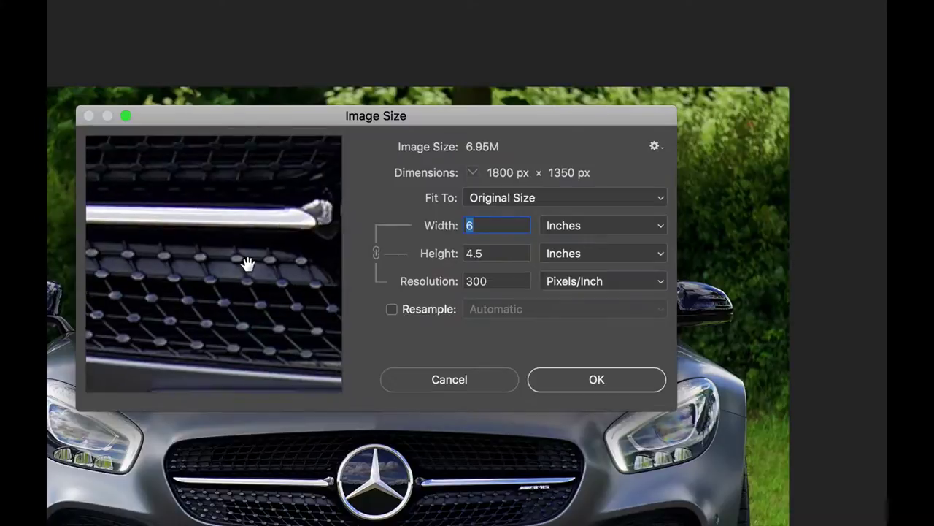
{"action": "left_click", "coordinate": [253, 375]}
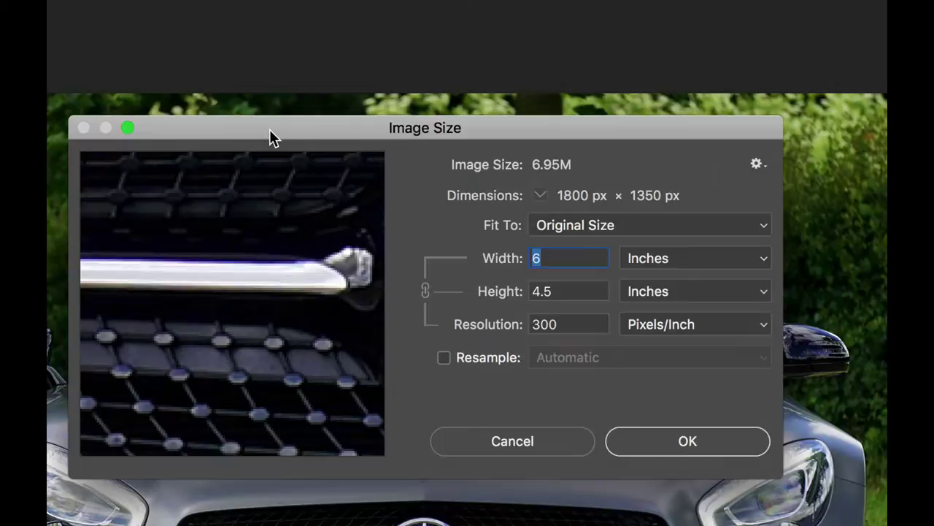
{"action": "left_click_drag", "start_coordinate": [270, 129], "coordinate": [277, 100]}
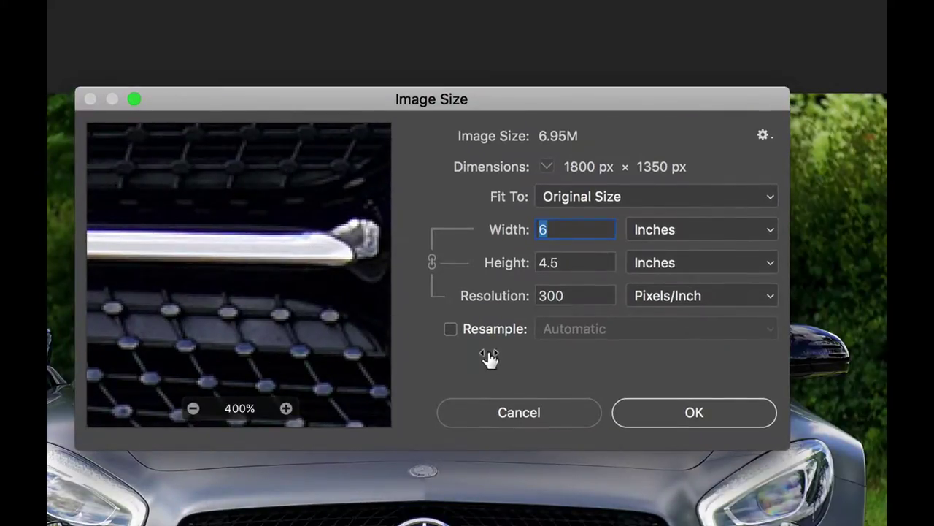
- Resample with Preserve Details (enlargement), width 8.25 in and 20% noise reduction
{"action": "left_click", "coordinate": [450, 329]}
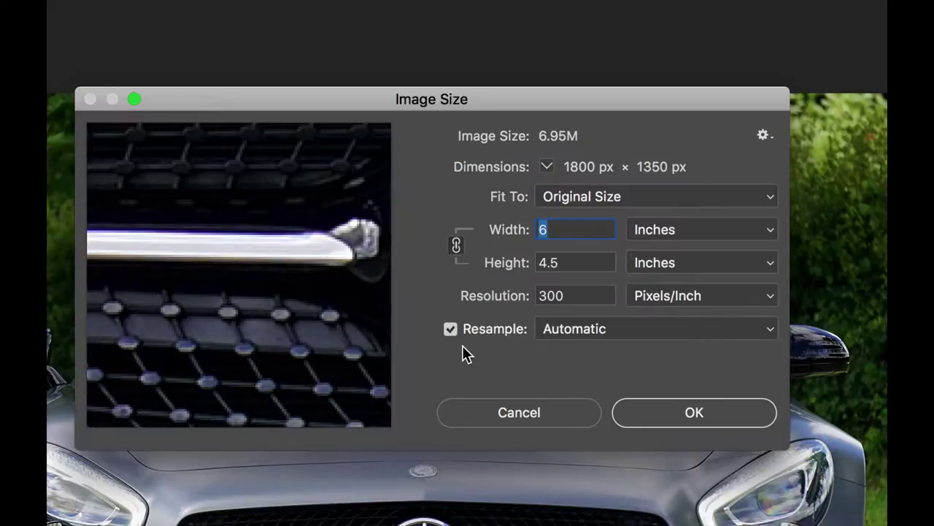
{"action": "left_click", "coordinate": [584, 332]}
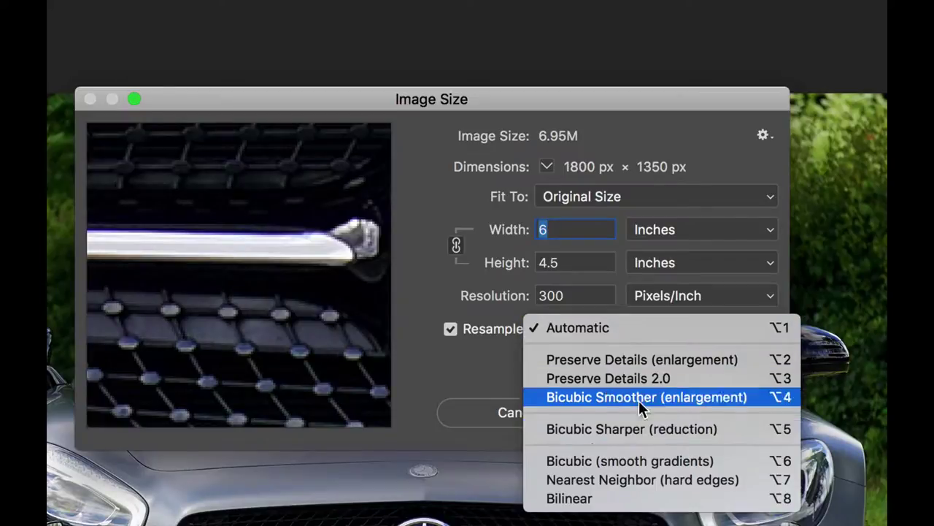
{"action": "left_click", "coordinate": [641, 361]}
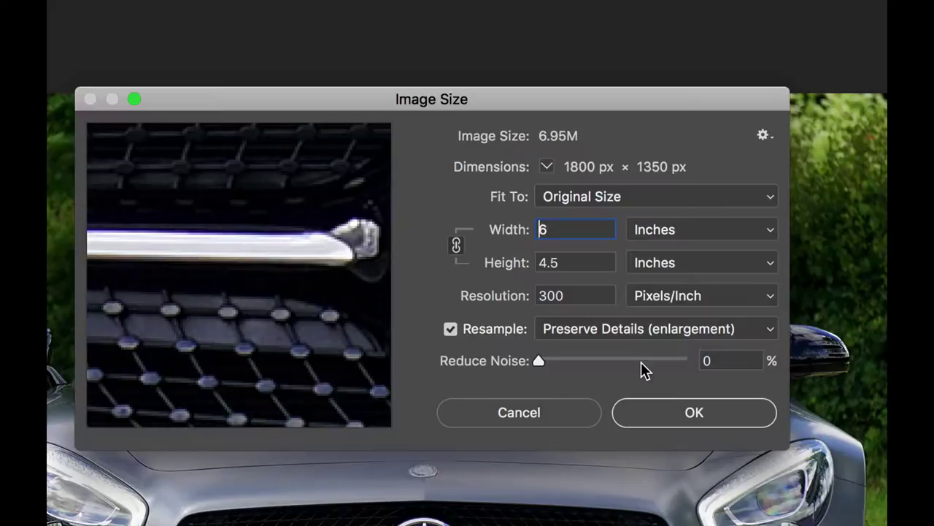
{"action": "double_click", "coordinate": [556, 230]}
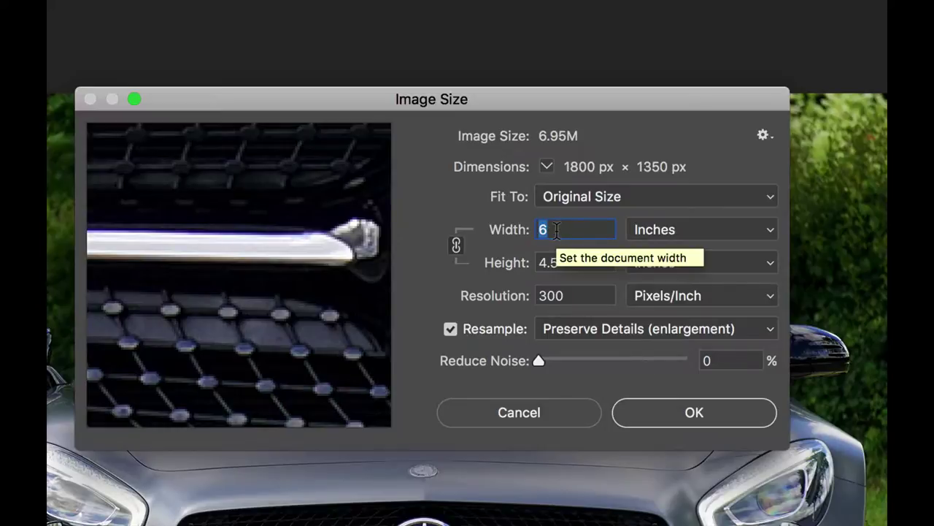
{"action": "type", "text": "8.25"}
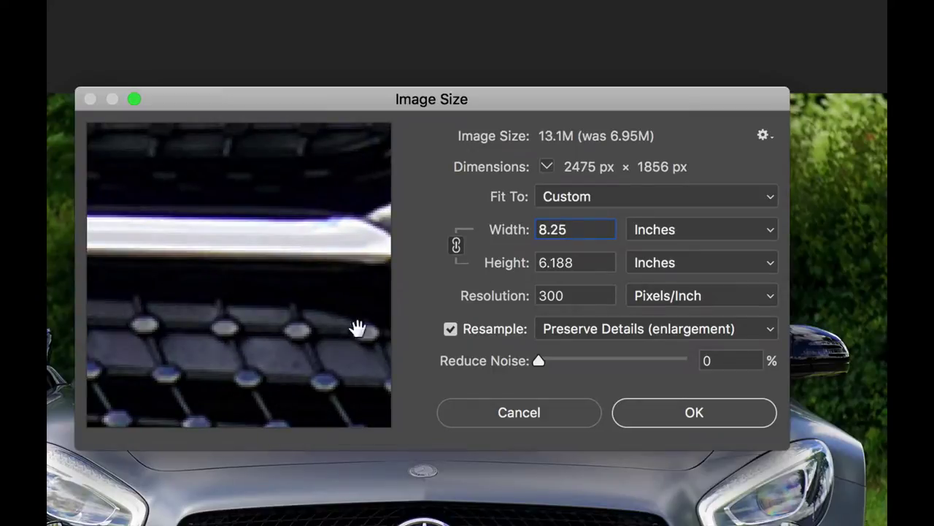
{"action": "mouse_move", "coordinate": [309, 369]}
{"action": "left_click_drag", "start_coordinate": [542, 361], "coordinate": [613, 358]}
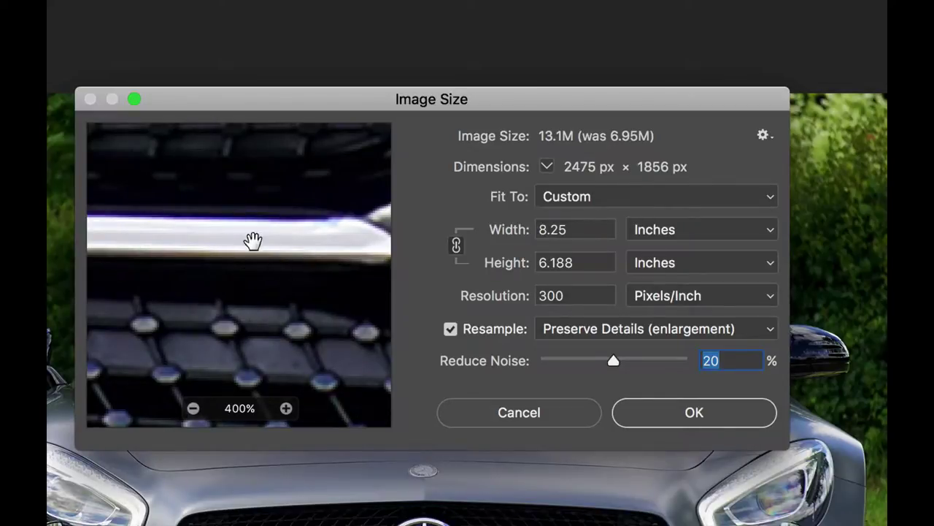
{"action": "left_click_drag", "start_coordinate": [255, 292], "coordinate": [217, 230]}
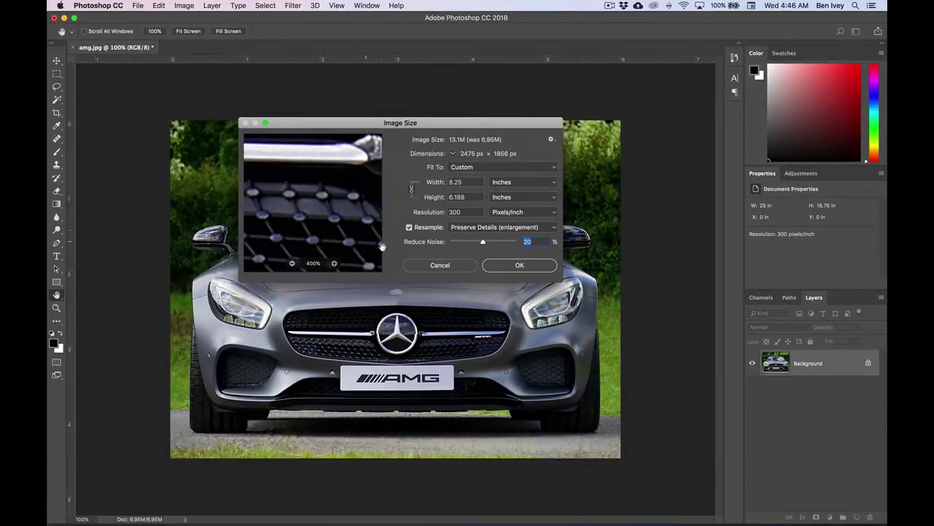
- Apply the 8.25 in enlargement and save as a Photoshop PSD named magazine plus the student's name
{"action": "left_click", "coordinate": [500, 267]}
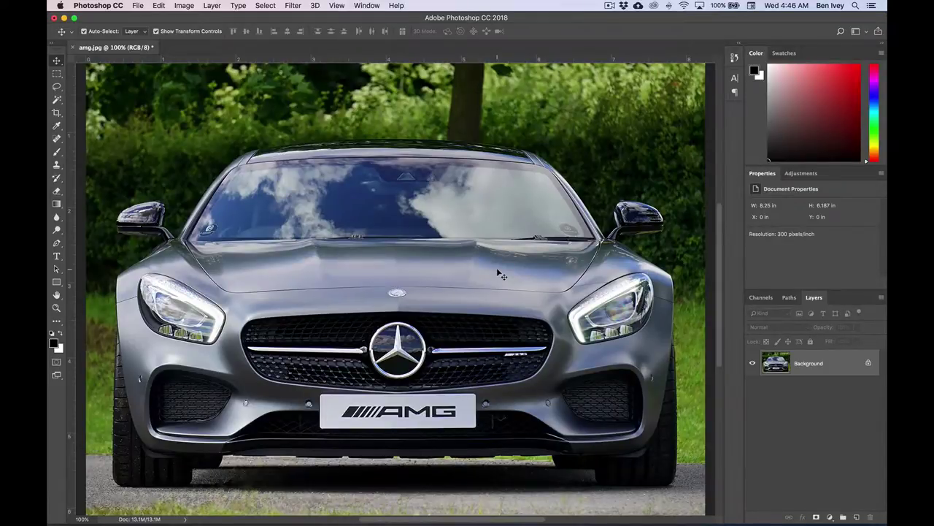
{"action": "left_click", "coordinate": [137, 5]}
{"action": "left_click", "coordinate": [405, 159]}
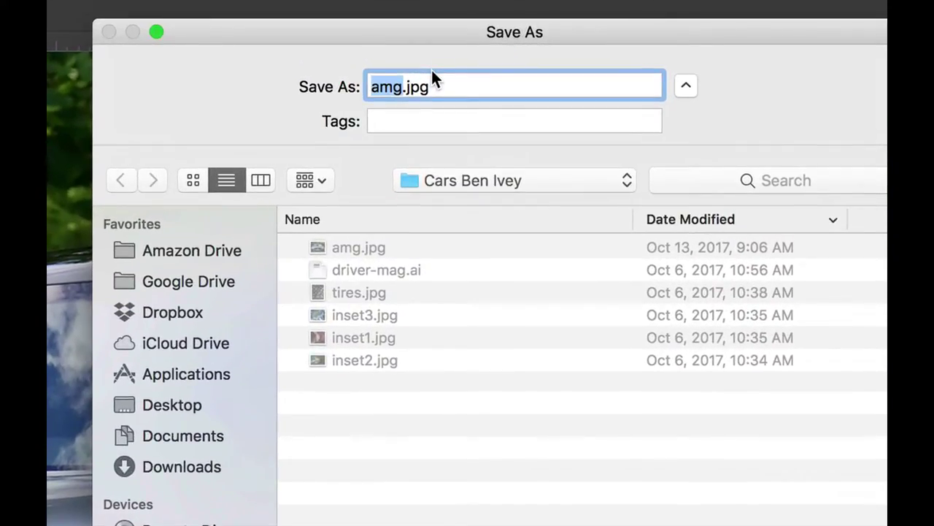
{"action": "type", "text": "magazine-"}
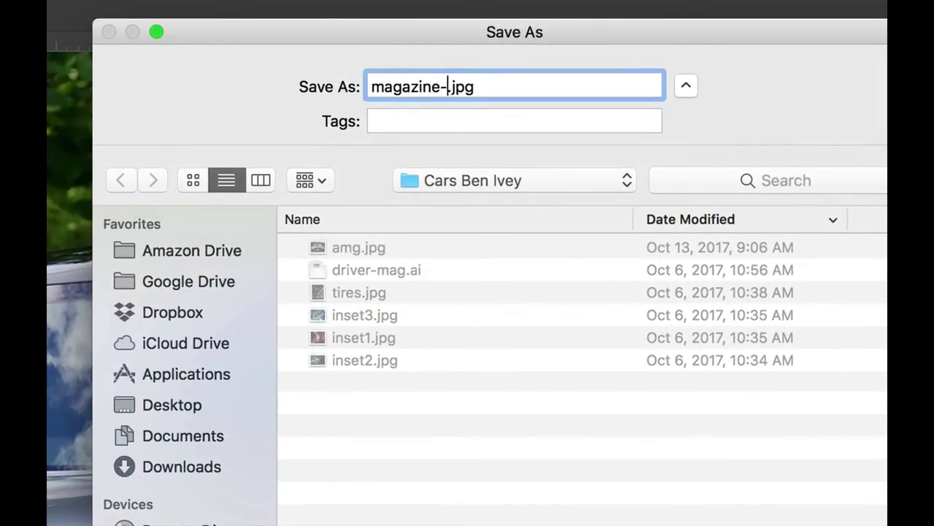
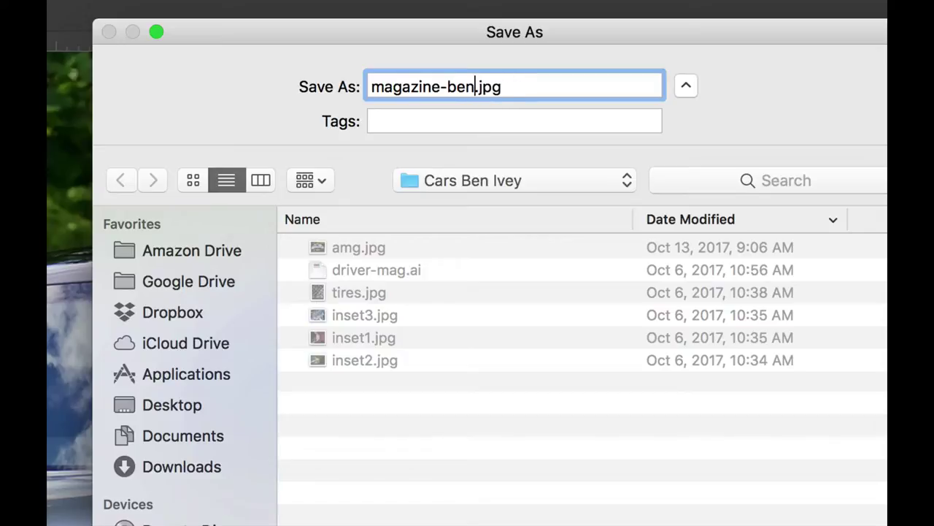
{"action": "type", "text": "ivey"}
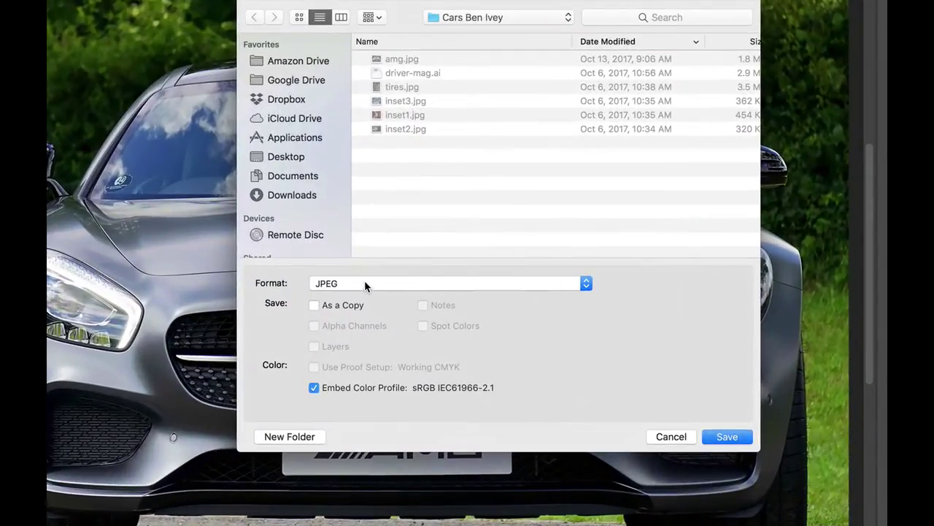
{"action": "left_click", "coordinate": [364, 285]}
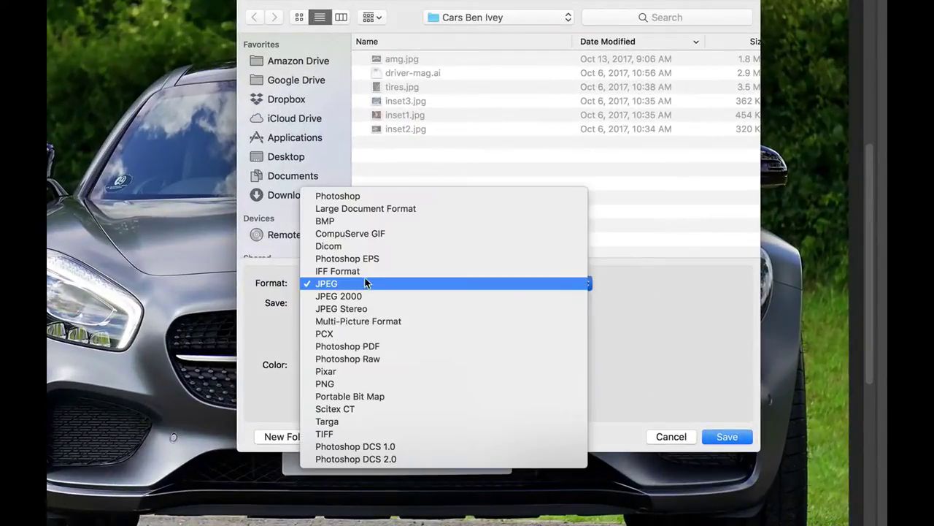
{"action": "left_click", "coordinate": [367, 194]}
{"action": "left_click", "coordinate": [727, 436]}
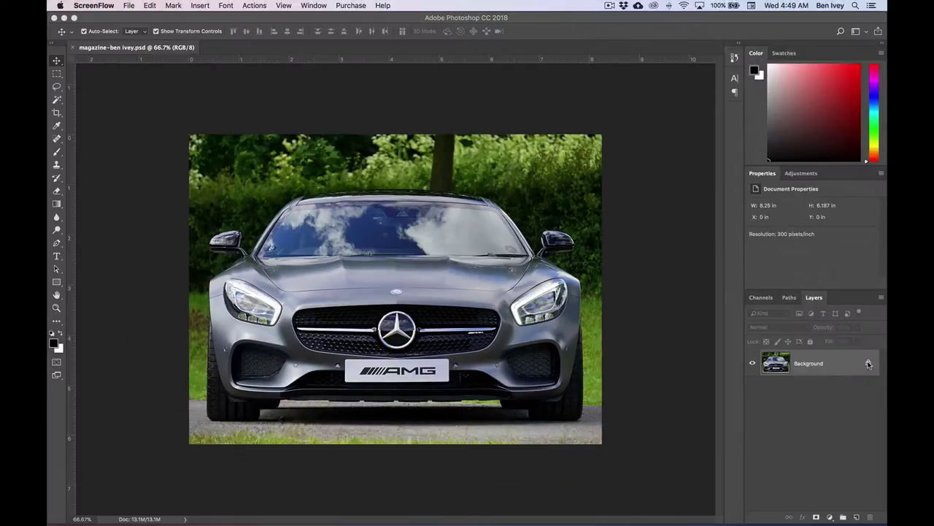
- Extend the canvas to 10.25 in tall, anchored at the top, filling the added area white
{"action": "left_click", "coordinate": [203, 7]}
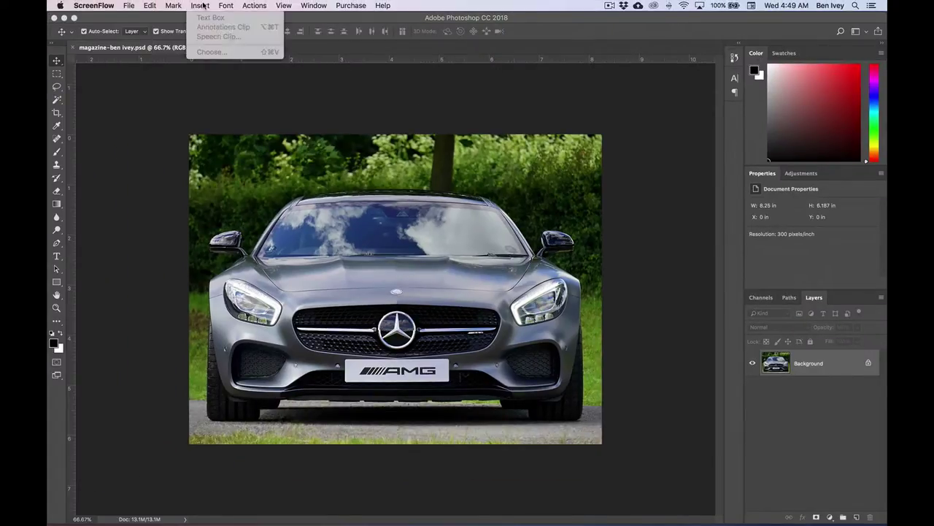
{"action": "mouse_move", "coordinate": [177, 5]}
{"action": "left_click", "coordinate": [178, 43]}
{"action": "left_click", "coordinate": [184, 5]}
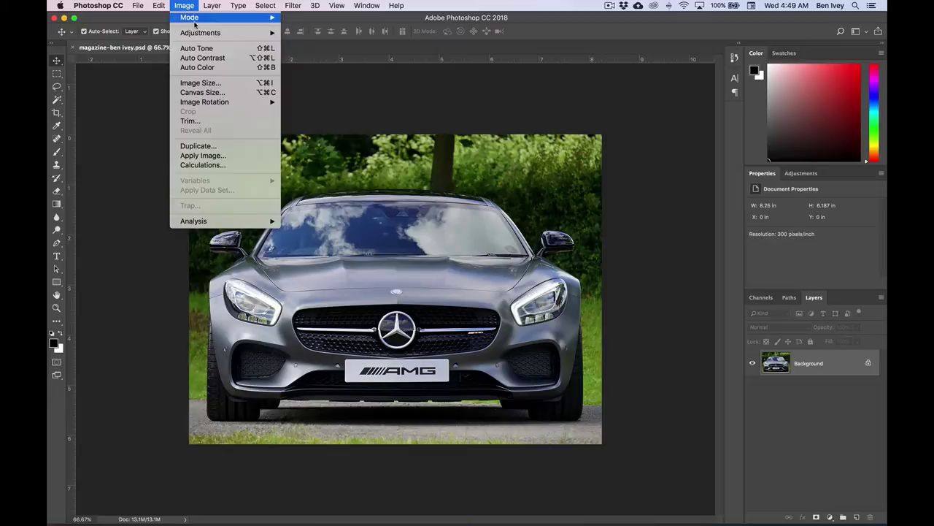
{"action": "left_click", "coordinate": [220, 93]}
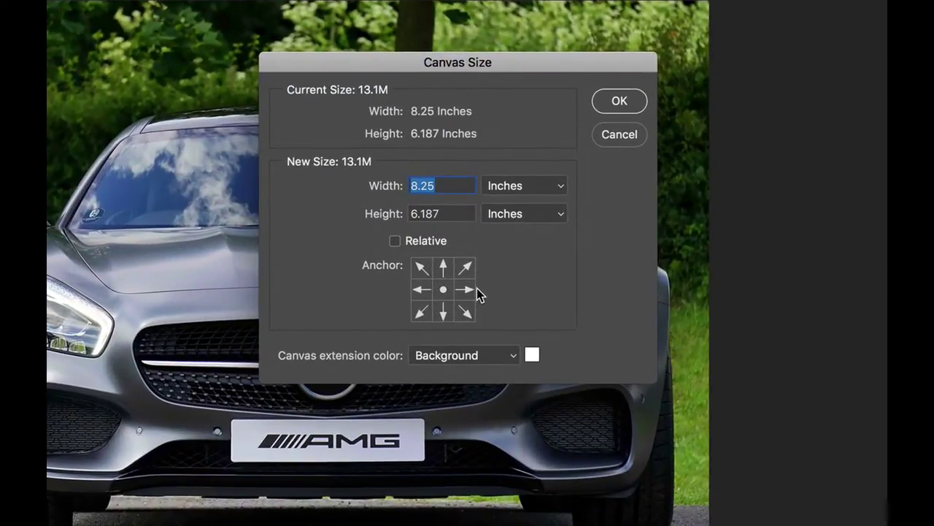
{"action": "left_click", "coordinate": [444, 269]}
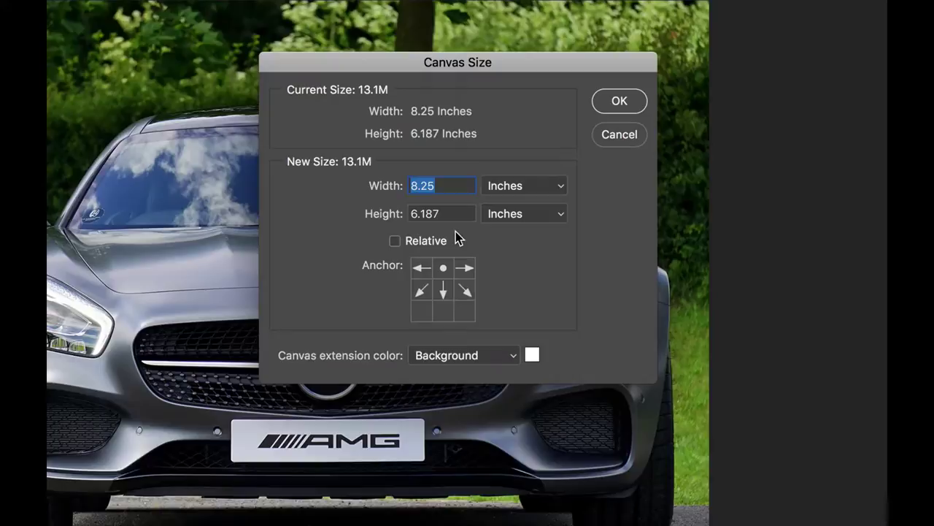
{"action": "left_click", "coordinate": [437, 210]}
{"action": "type", "text": "10.25"}
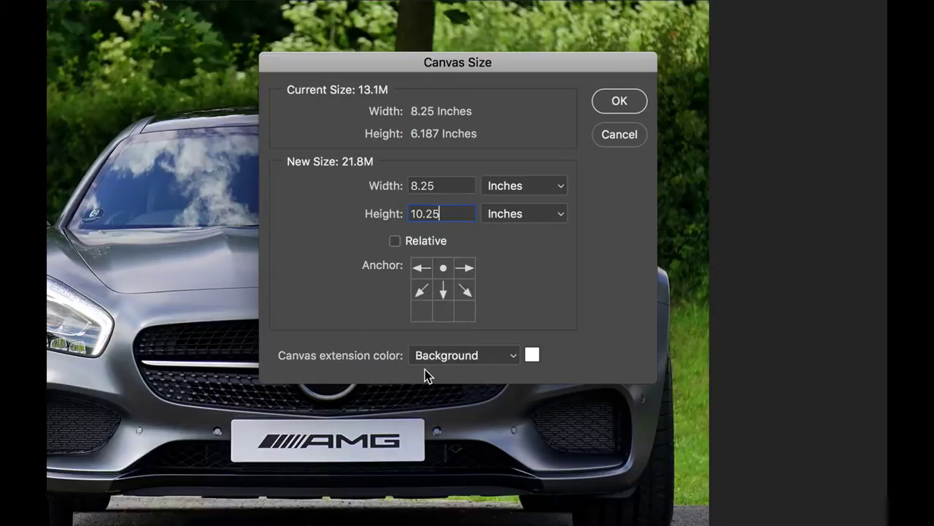
{"action": "left_click", "coordinate": [468, 364]}
{"action": "left_click", "coordinate": [465, 386]}
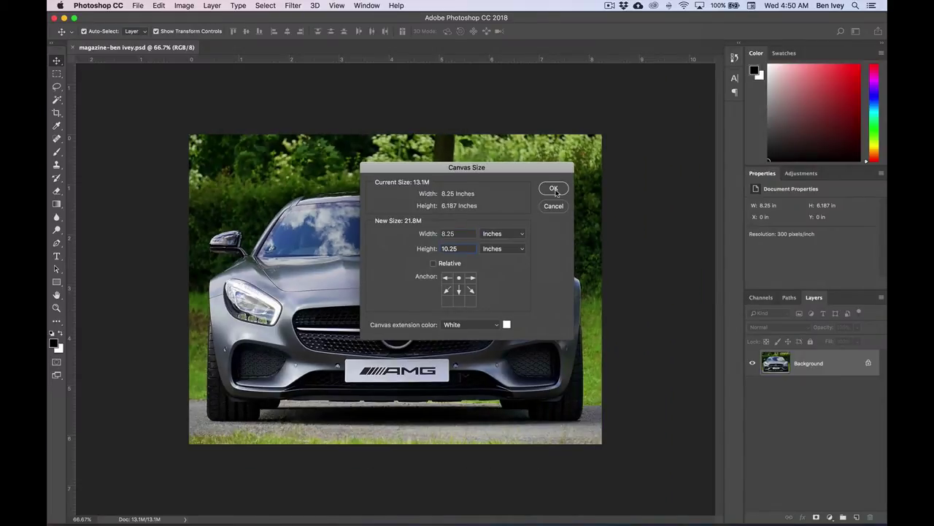
{"action": "left_click", "coordinate": [554, 189]}
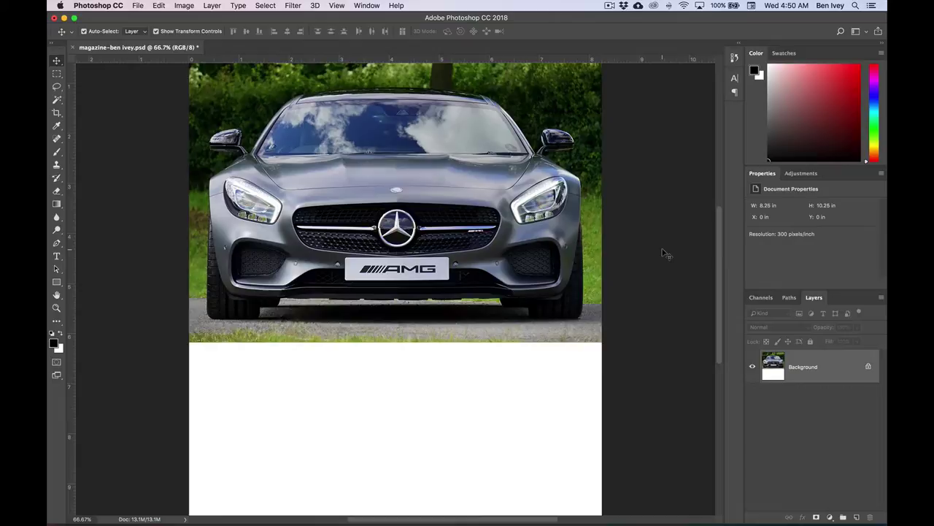
- Fit the taller canvas on screen, then undo Canvas Size to remove the white area
{"action": "key", "text": "super+0"}
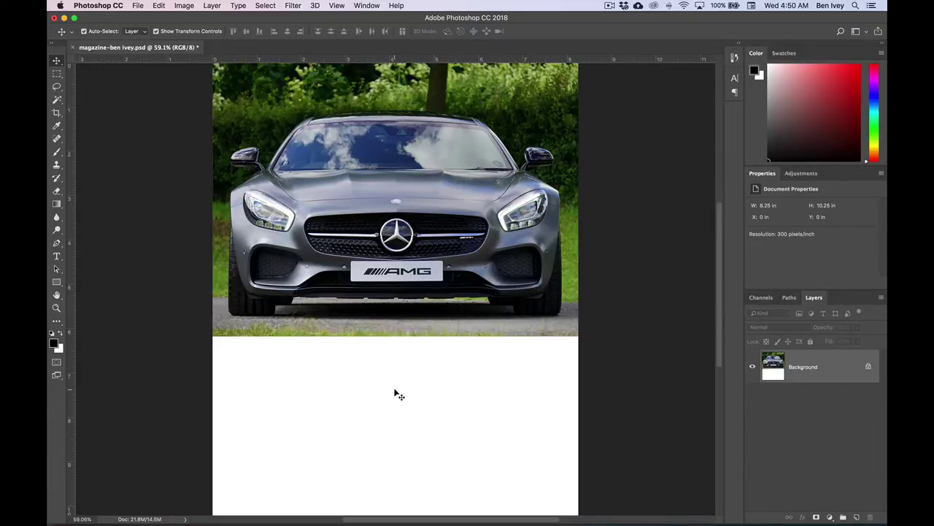
{"action": "key", "text": "super+semicolon"}
{"action": "left_click", "coordinate": [159, 6]}
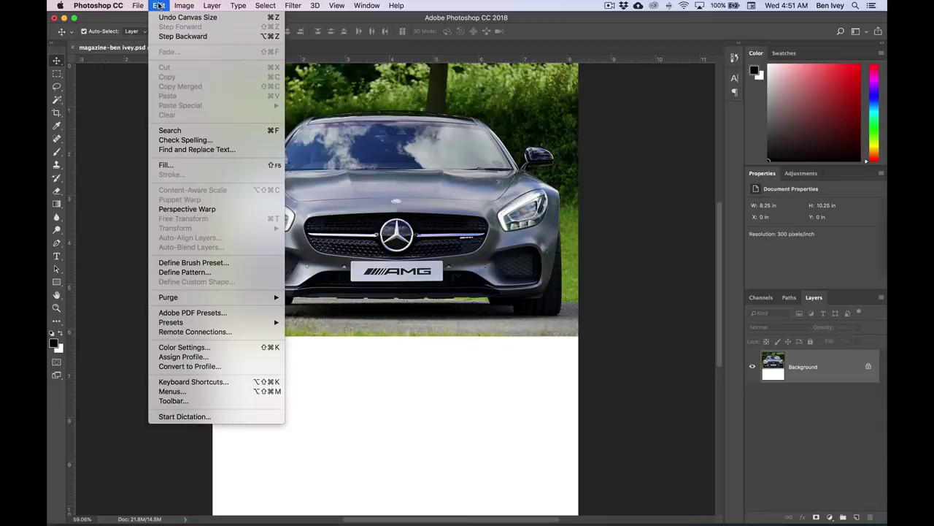
{"action": "left_click", "coordinate": [166, 16]}
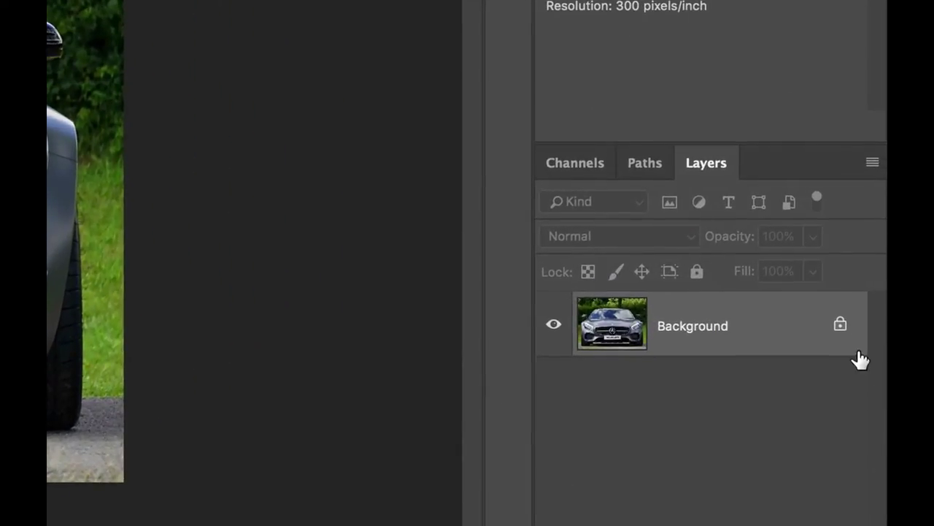
- Unlock the Background layer and rename the resulting Layer 0 to 'Car'
{"action": "left_click", "coordinate": [840, 326]}
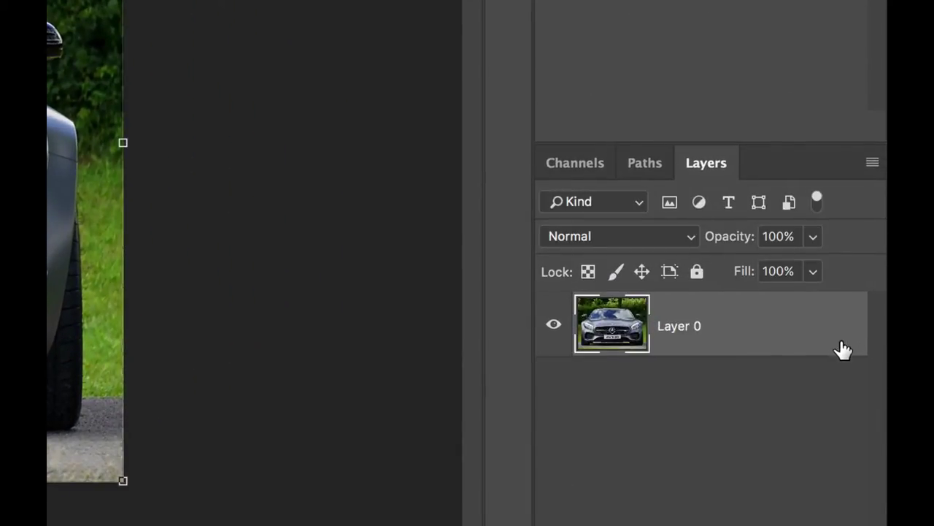
{"action": "double_click", "coordinate": [671, 329]}
{"action": "type", "text": "Car"}
{"action": "key", "text": "Return"}
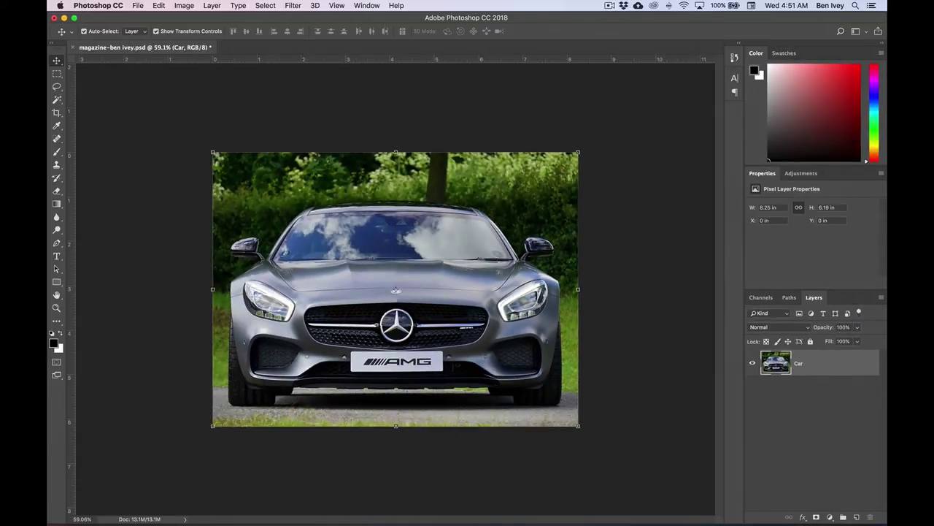
- Set canvas height to 10.25 in, anchored top-centre, leaving the new area below the Car layer transparent
{"action": "left_click", "coordinate": [187, 5]}
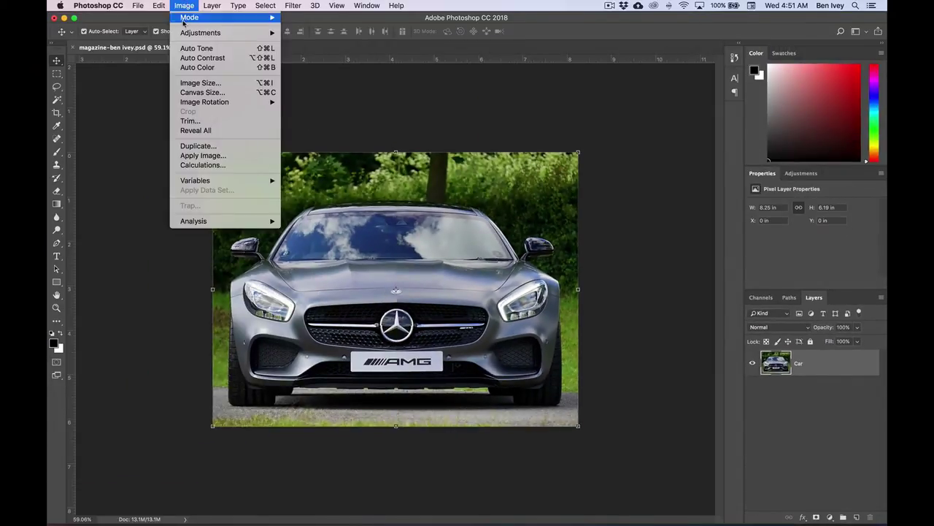
{"action": "left_click", "coordinate": [199, 93]}
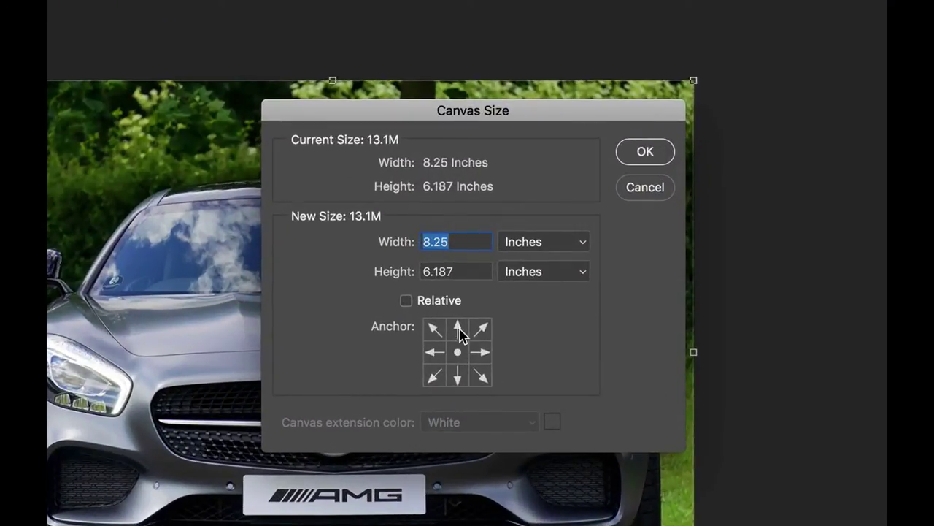
{"action": "left_click", "coordinate": [459, 329]}
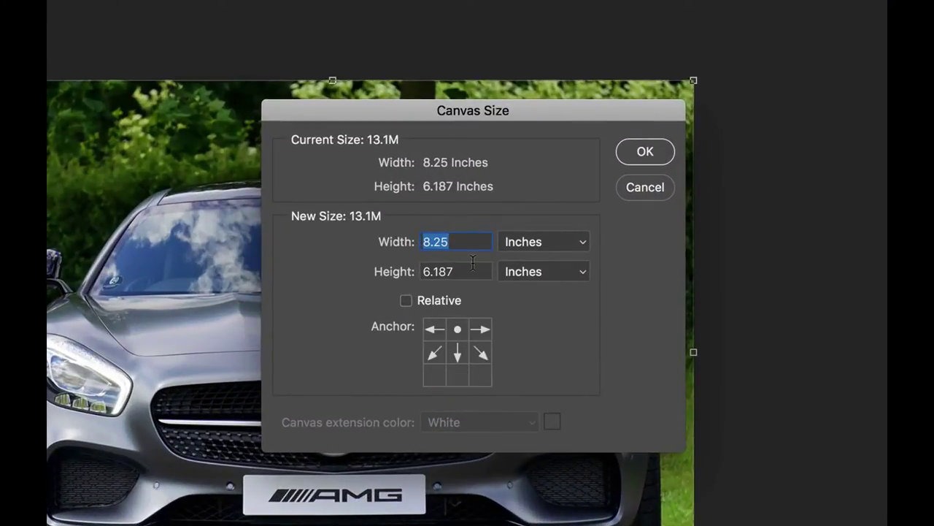
{"action": "key", "text": "Tab"}
{"action": "type", "text": "10.25"}
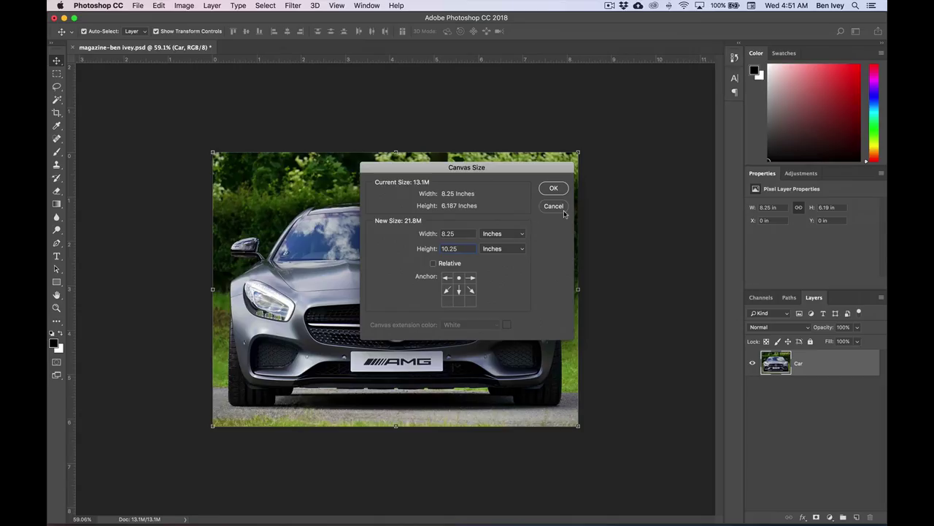
{"action": "left_click", "coordinate": [554, 189]}
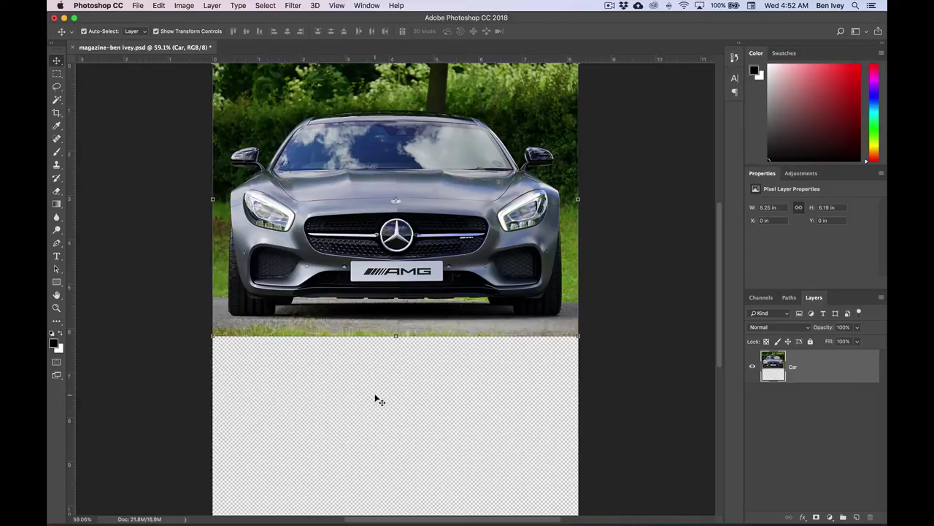
- Save the magazine PSD, keeping Maximize Compatibility checked in the format options
{"action": "left_click", "coordinate": [137, 5]}
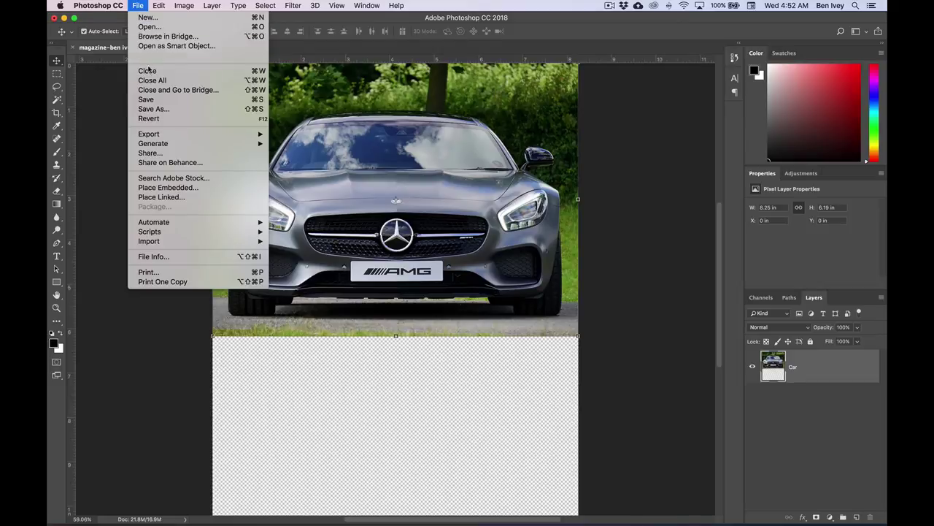
{"action": "left_click", "coordinate": [154, 100]}
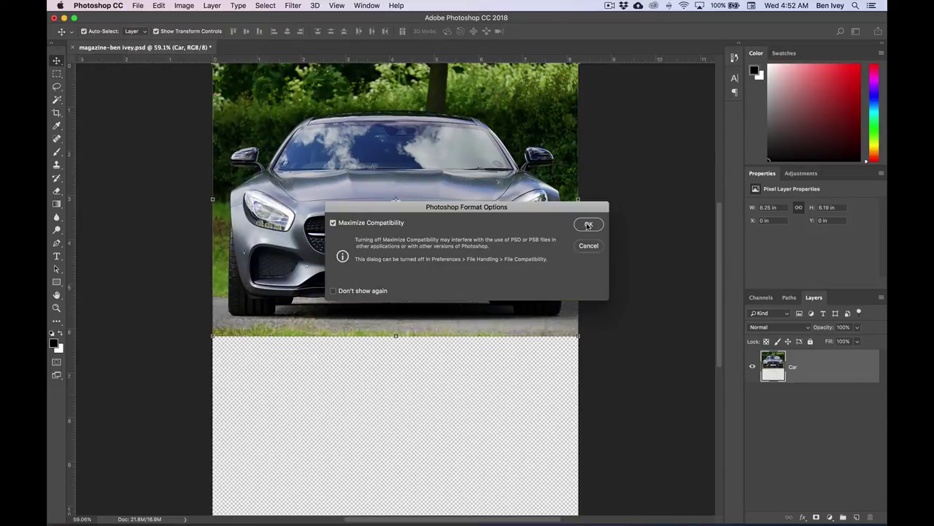
{"action": "left_click", "coordinate": [589, 225]}
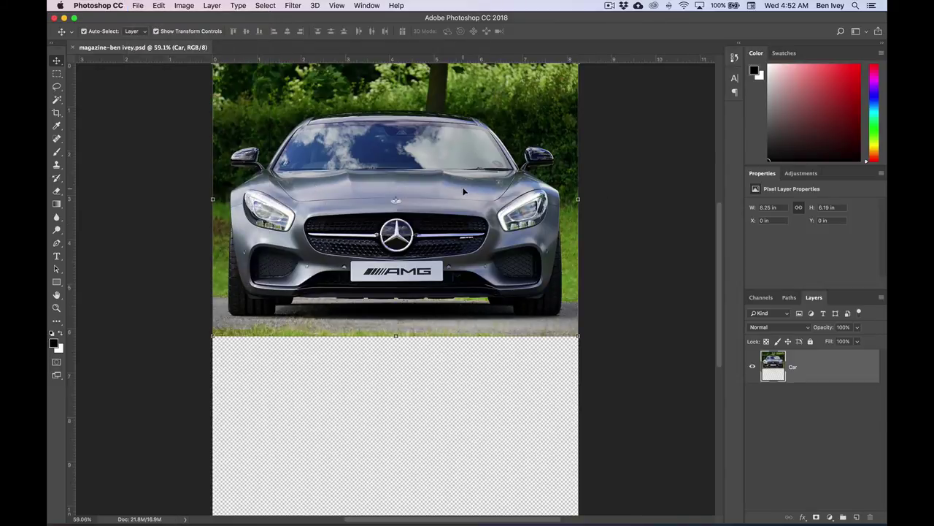